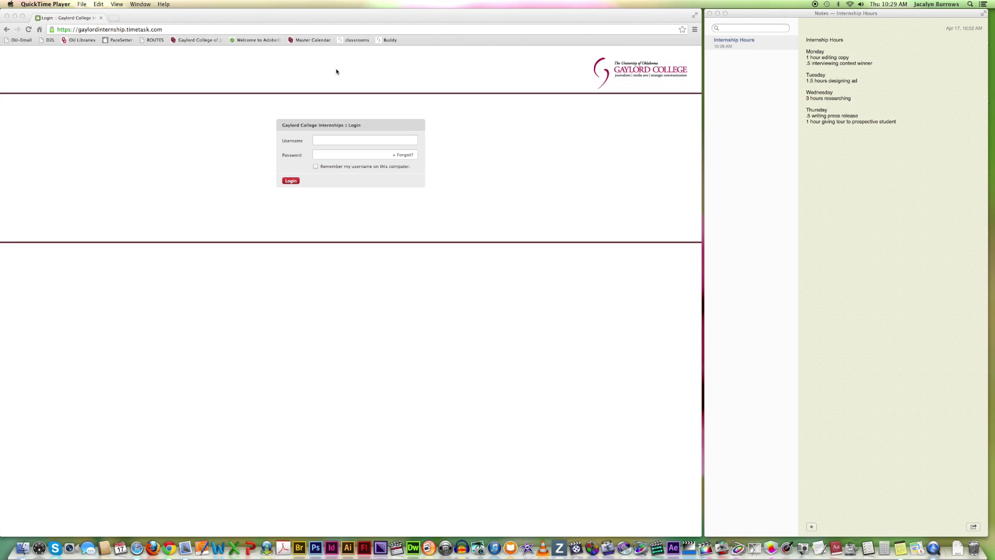
Sign in to TimeTask with the account username and password
click(342, 140)
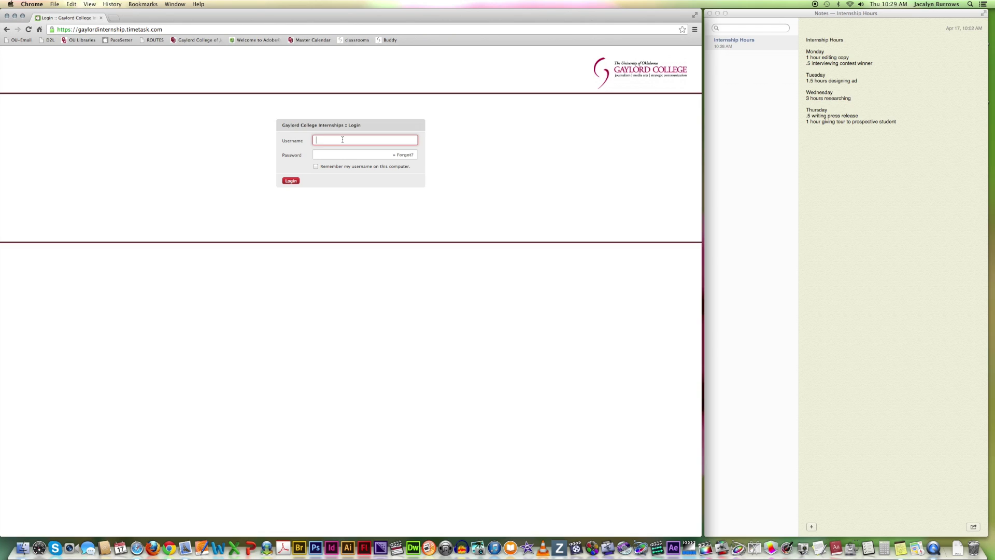
key(Tab)
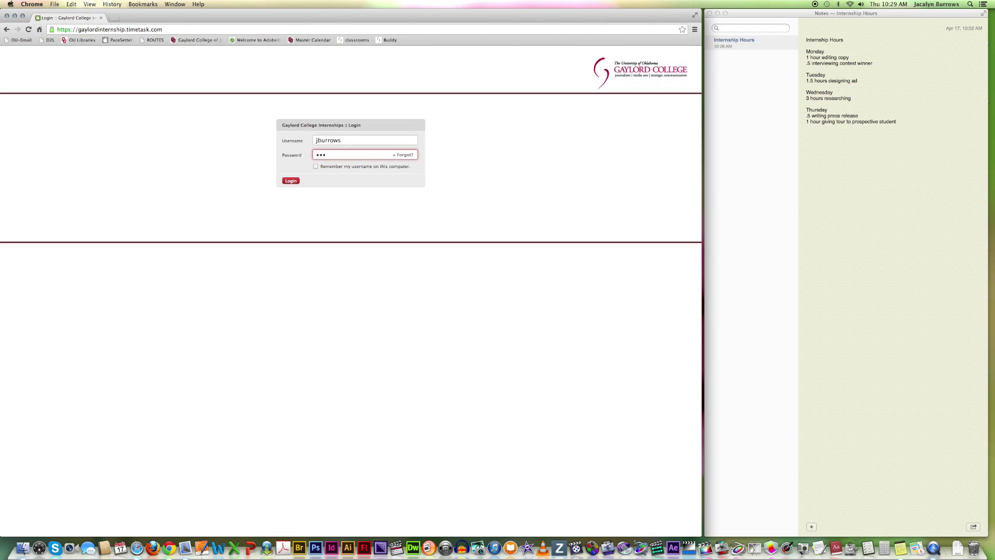
text(•••••••)
click(290, 181)
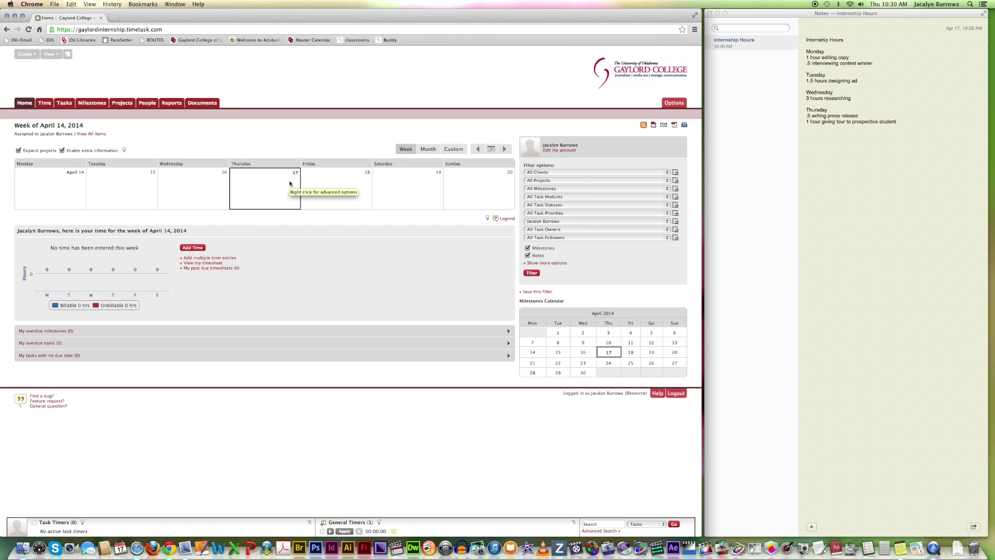
Start a new time entry dated 04/14/2014 for 1 hour under the Public Relations module
mouse_move(43, 103)
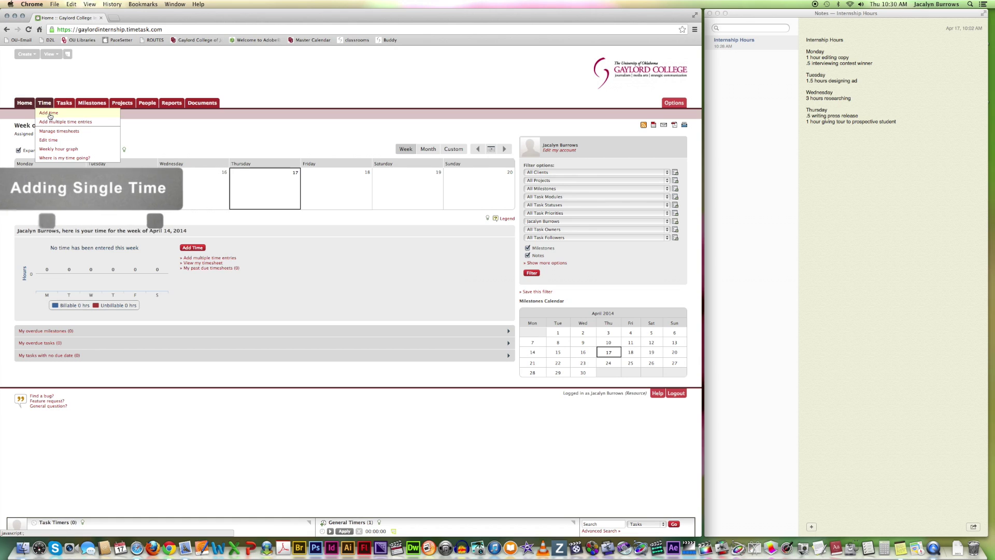
click(50, 113)
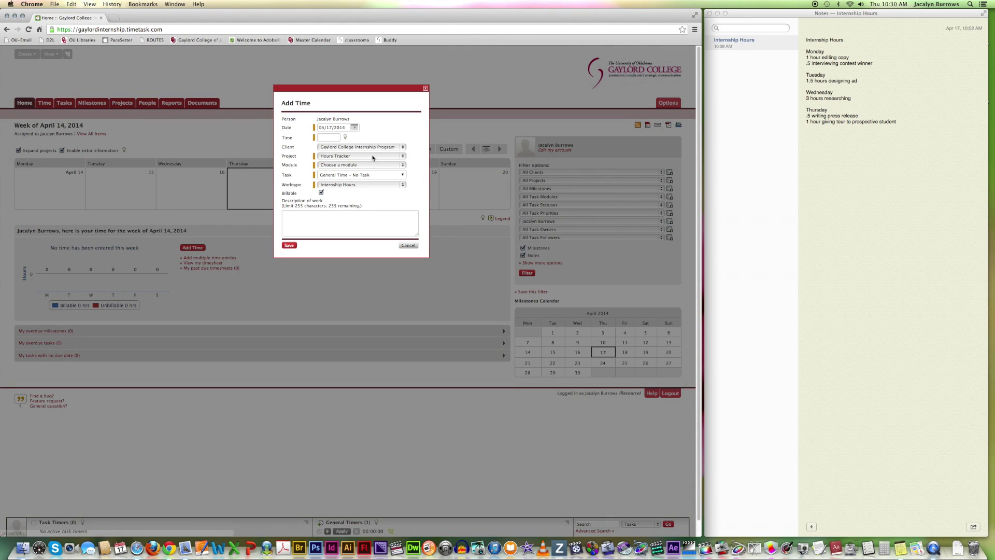
click(354, 127)
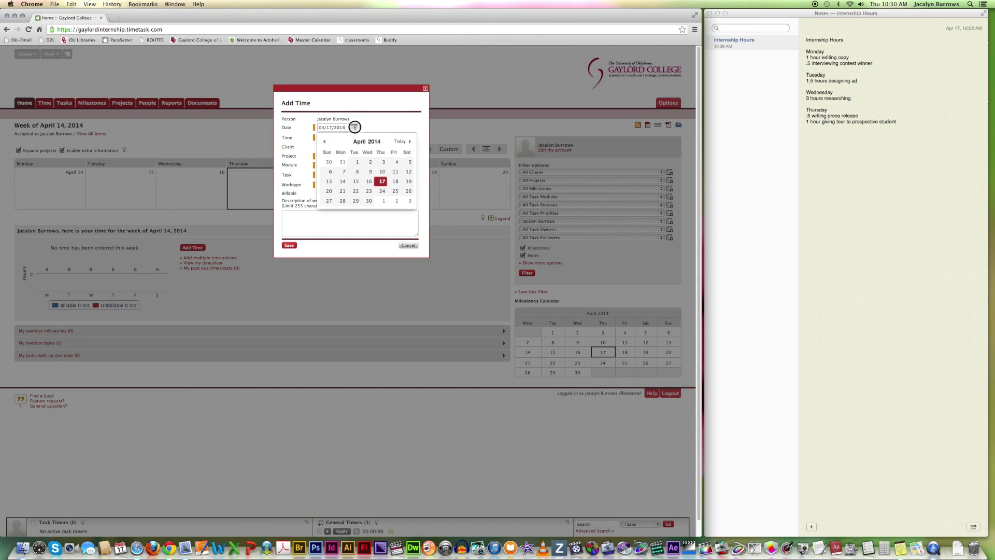
click(345, 184)
click(330, 137)
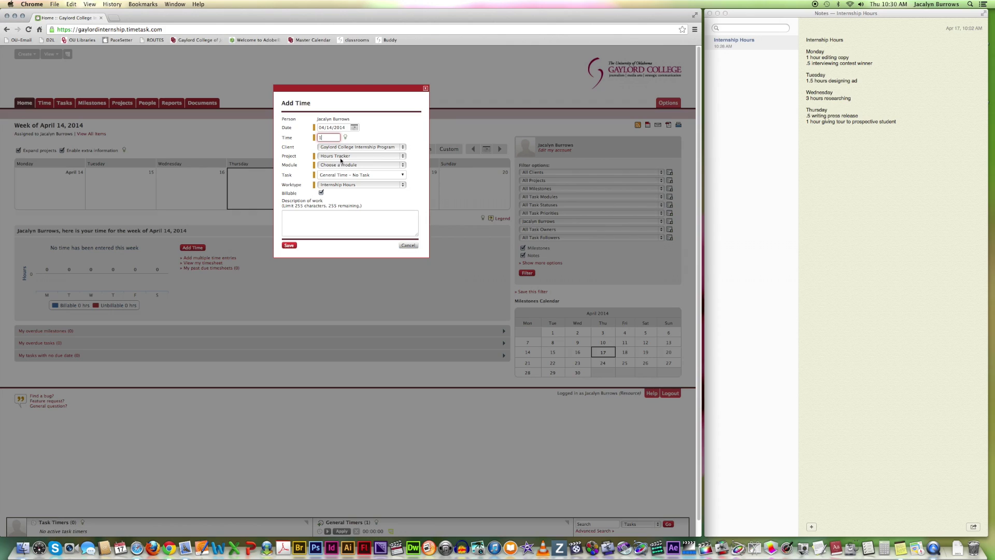
click(402, 165)
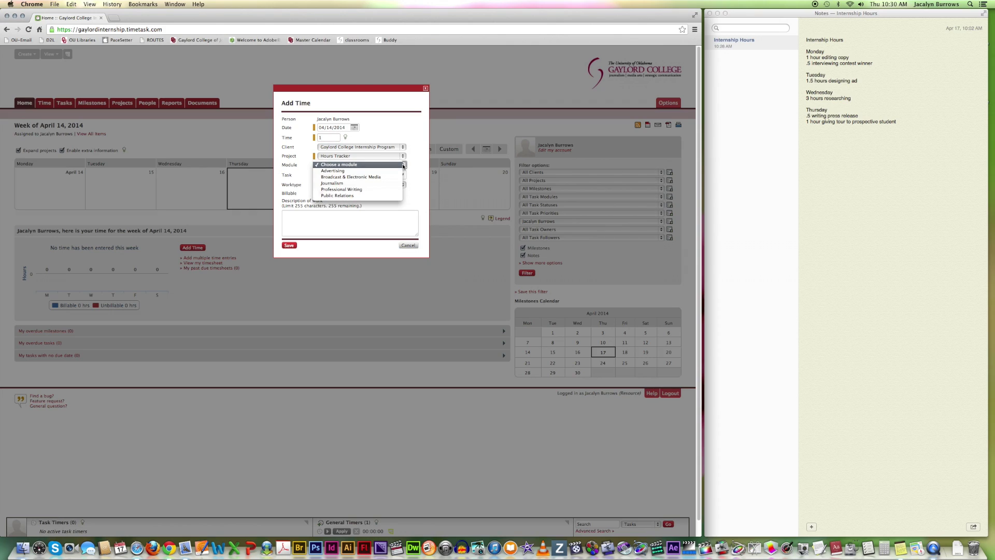
click(381, 195)
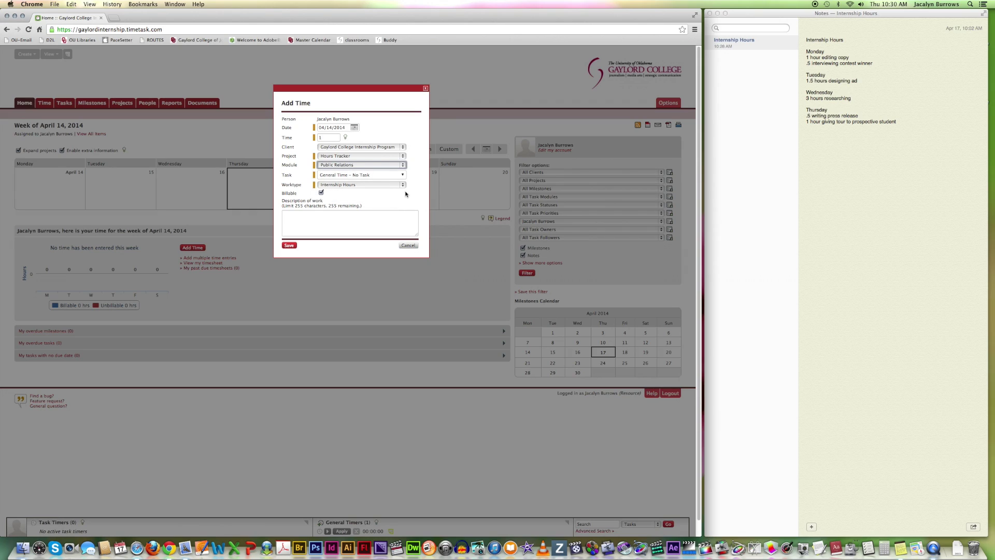
Describe the Monday entry as 'editing copy' and save it as 1 billable hour
click(334, 218)
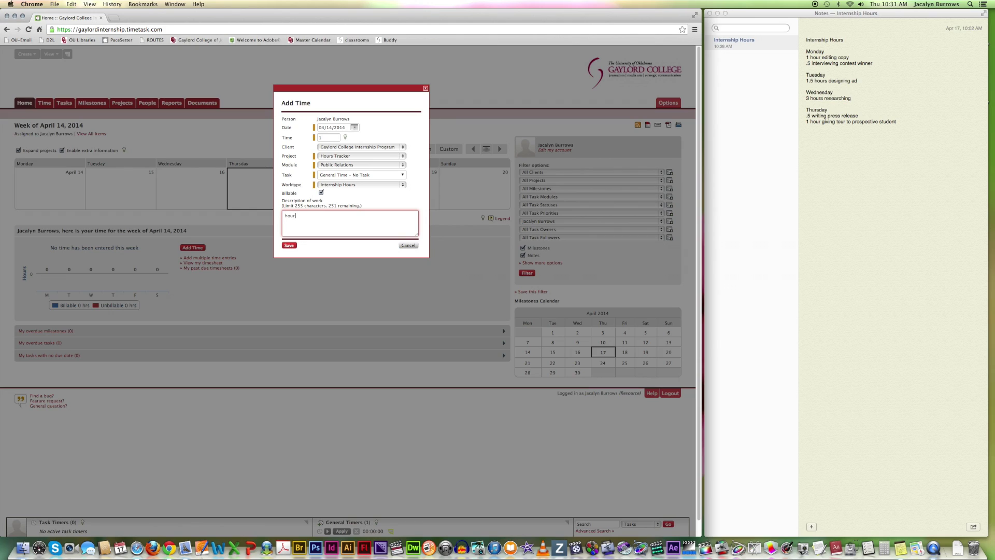
key(BackSpace)
key(BackSpace)
key(BackSpace)
key(BackSpace)
text(editing)
click(289, 246)
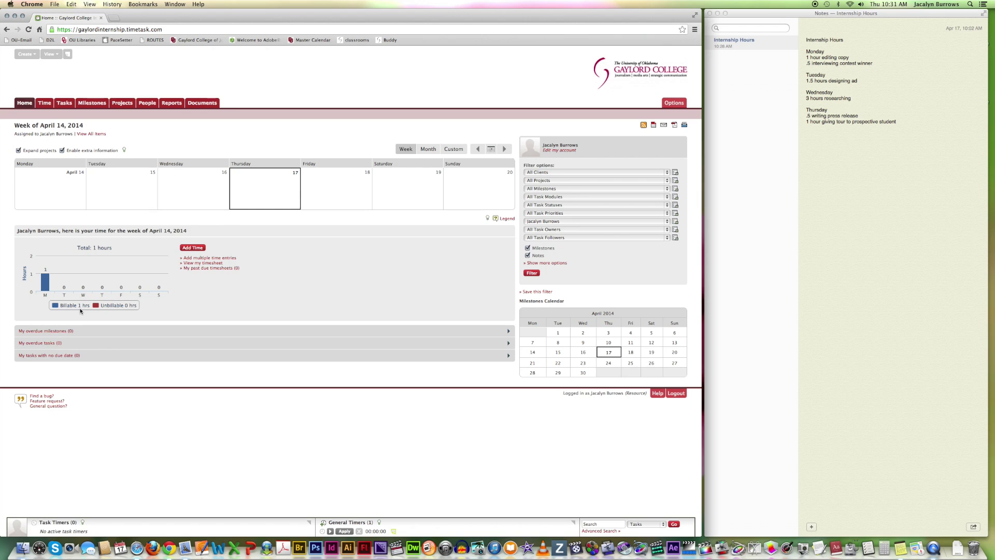
Add and save a 0.5-hour Public Relations entry for 04/14/2014, 'interviewing contest winner'
mouse_move(44, 106)
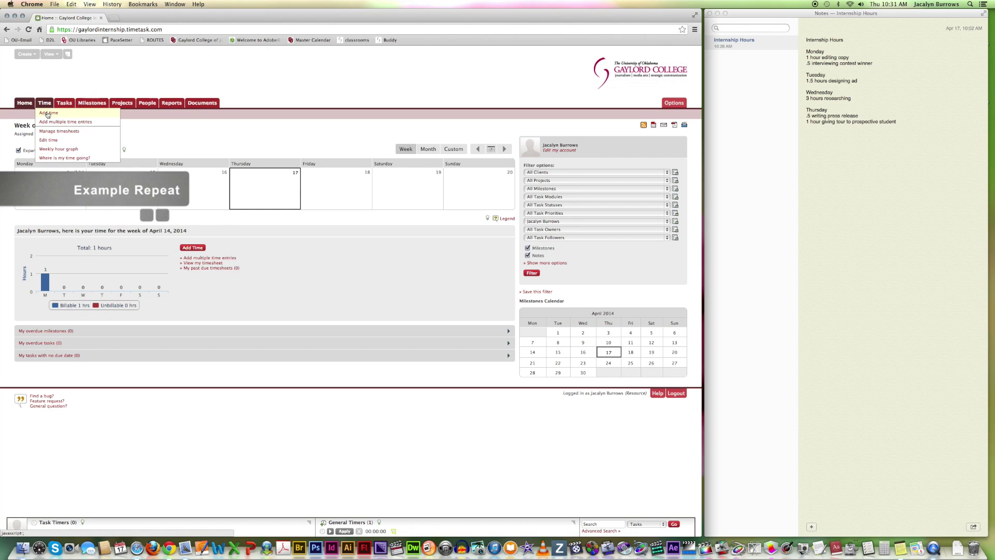
click(47, 113)
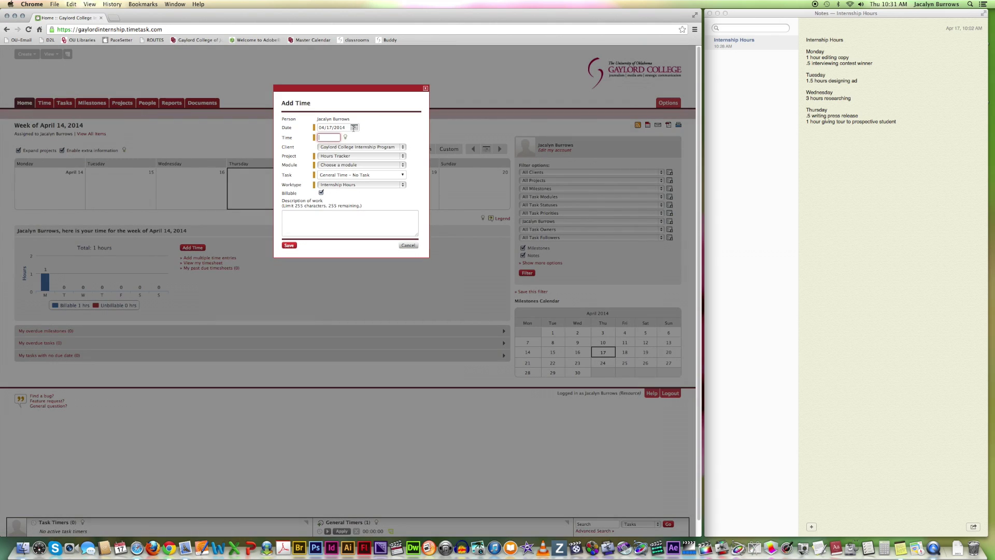
click(354, 128)
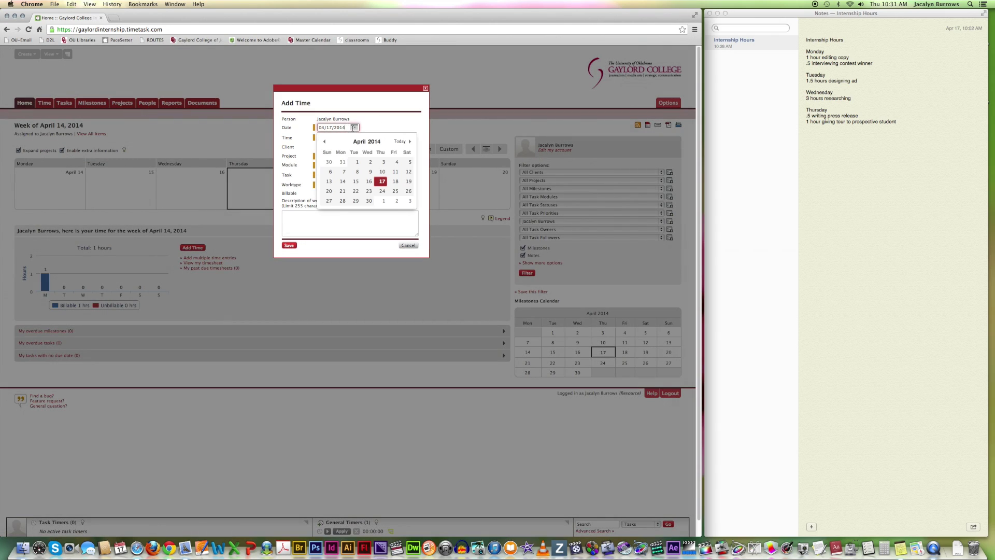
click(342, 181)
click(325, 138)
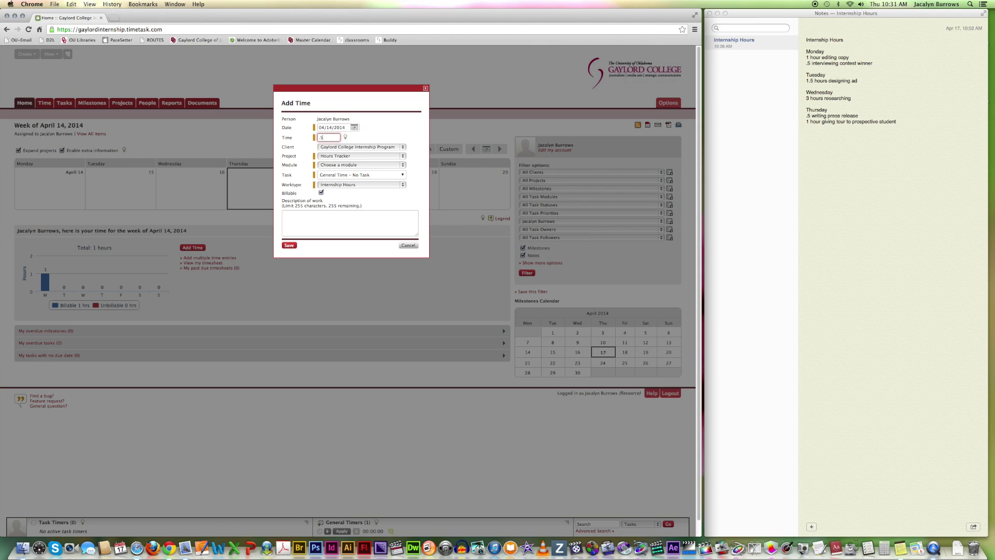
click(341, 165)
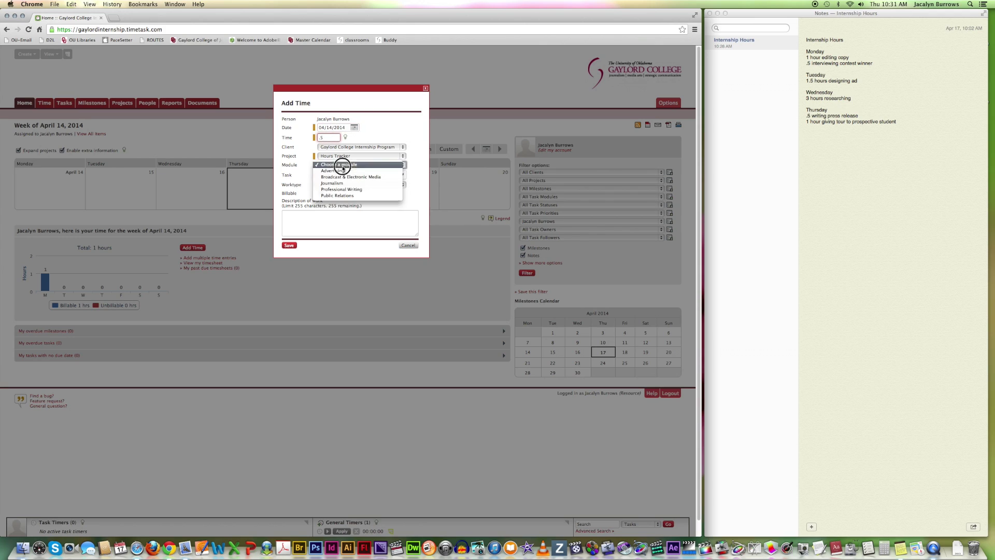
click(348, 197)
click(333, 223)
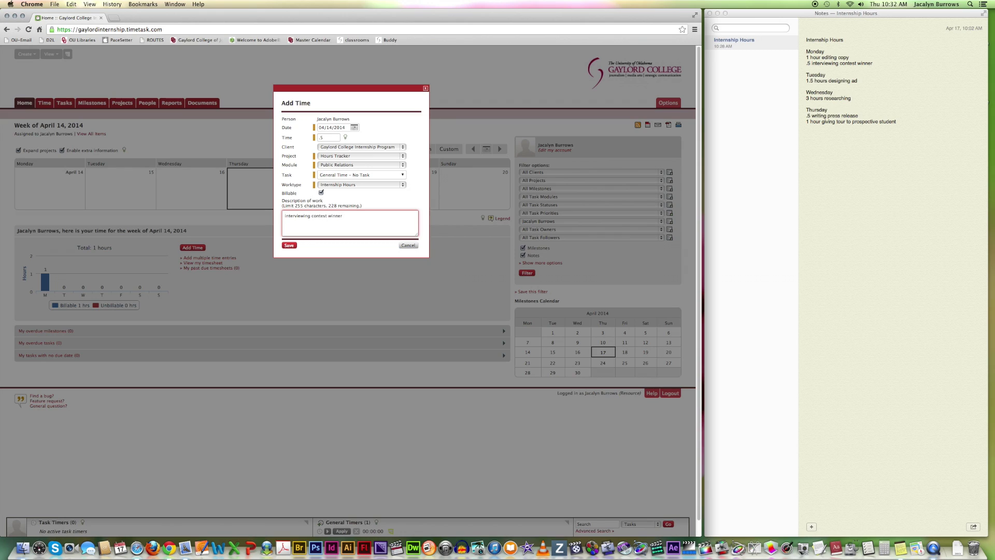
click(289, 246)
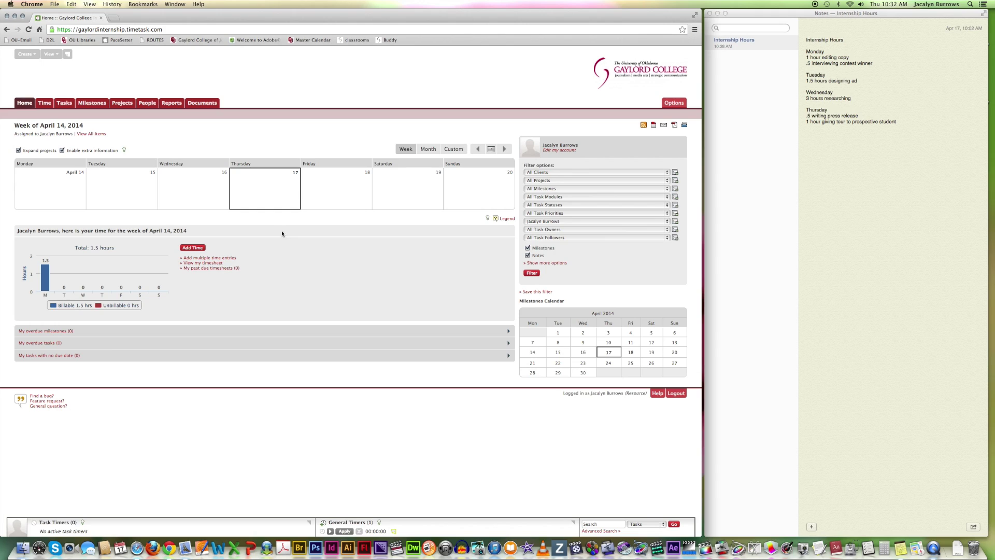
Open the multiple-entry form and expand it to four time-entry rows
mouse_move(42, 103)
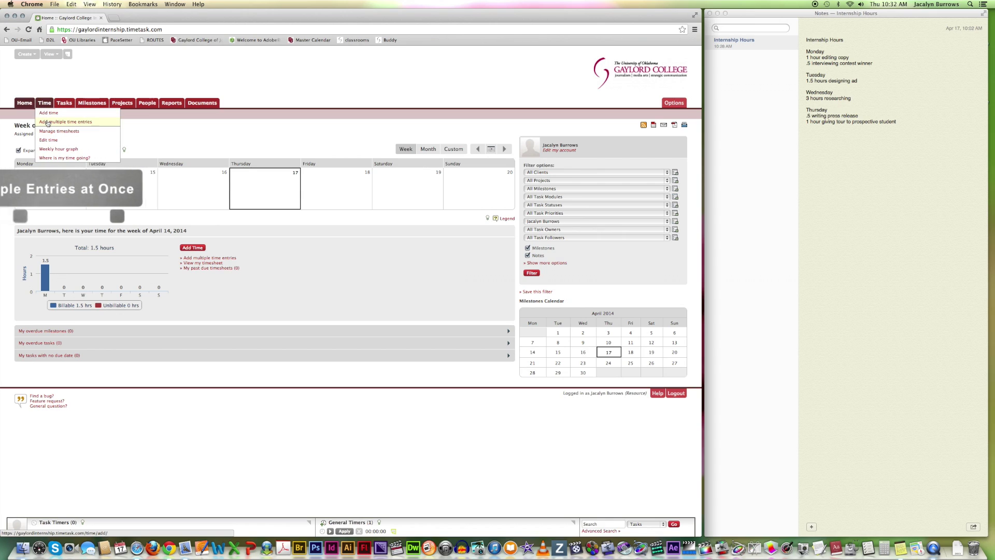
click(47, 122)
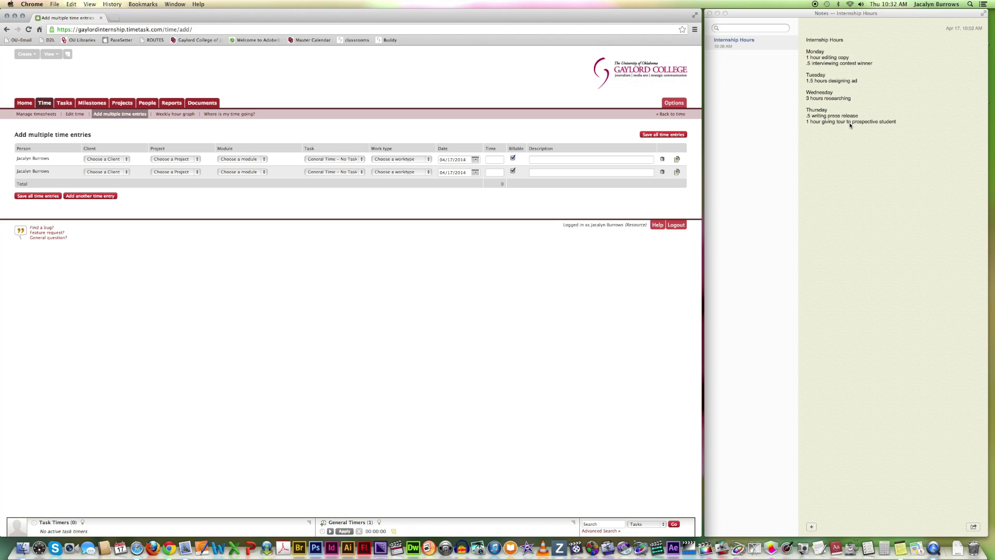
click(83, 196)
click(85, 209)
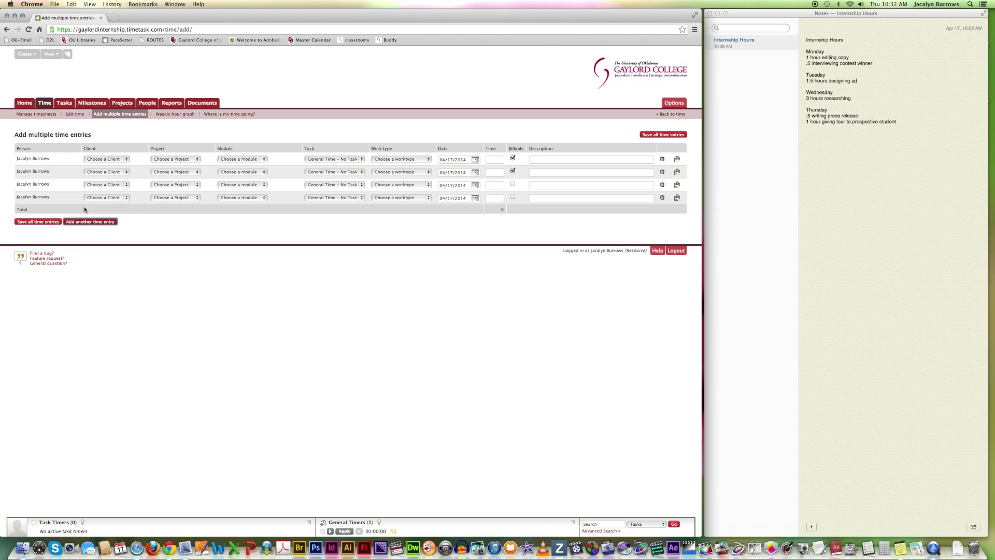
Set the client of all four rows to Gaylord College Internship Program
click(126, 161)
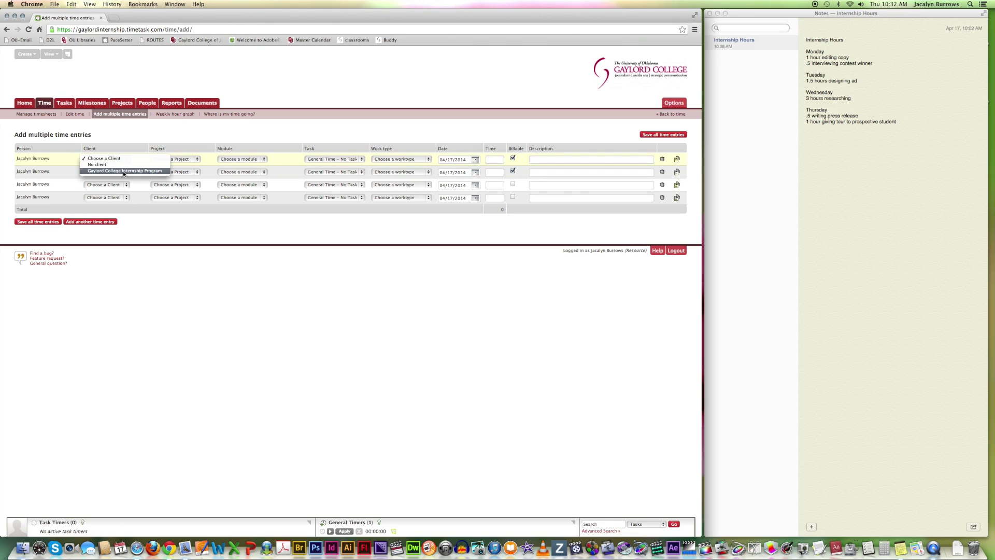
click(127, 171)
click(127, 172)
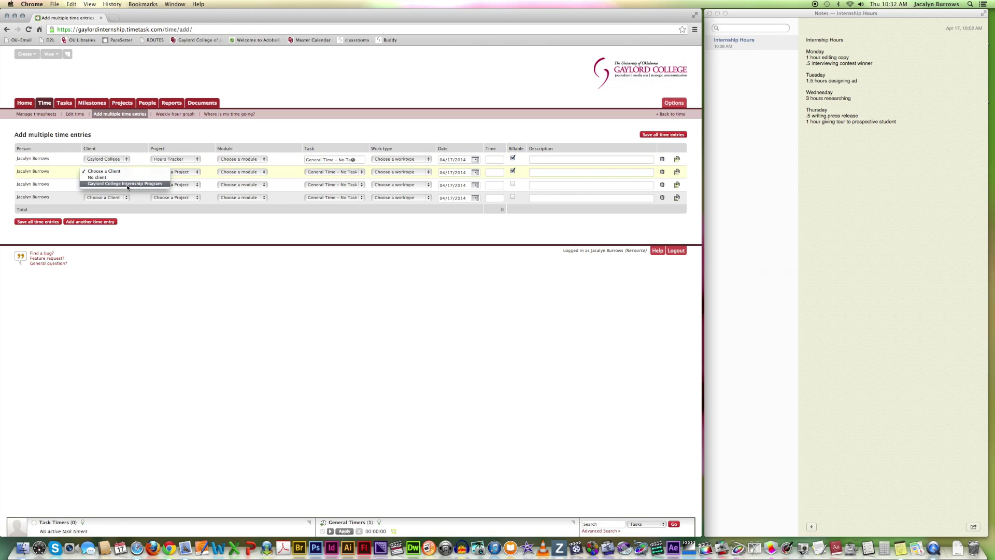
click(129, 184)
click(127, 185)
click(127, 196)
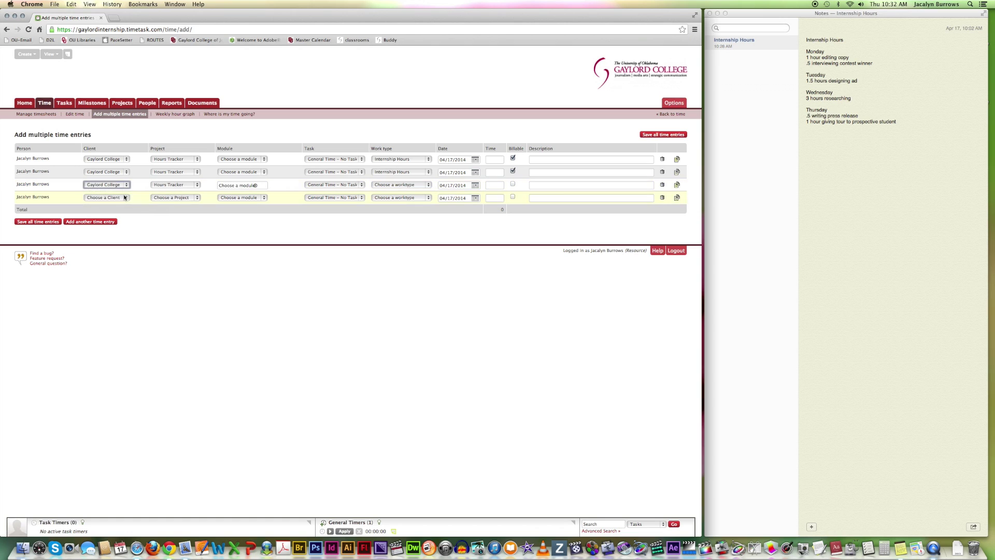
click(127, 197)
click(129, 209)
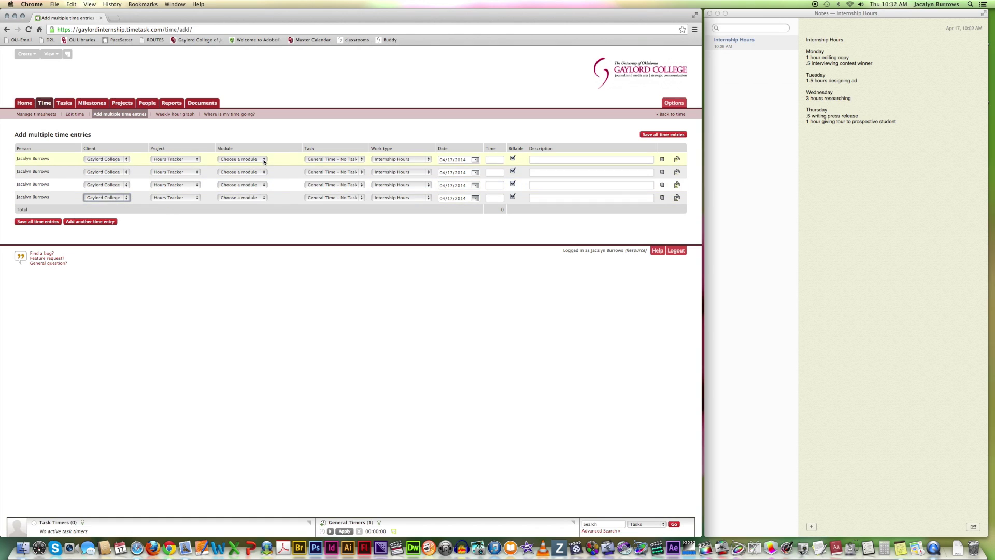
Set the module of all four rows to Public Relations
click(264, 159)
click(260, 189)
click(264, 172)
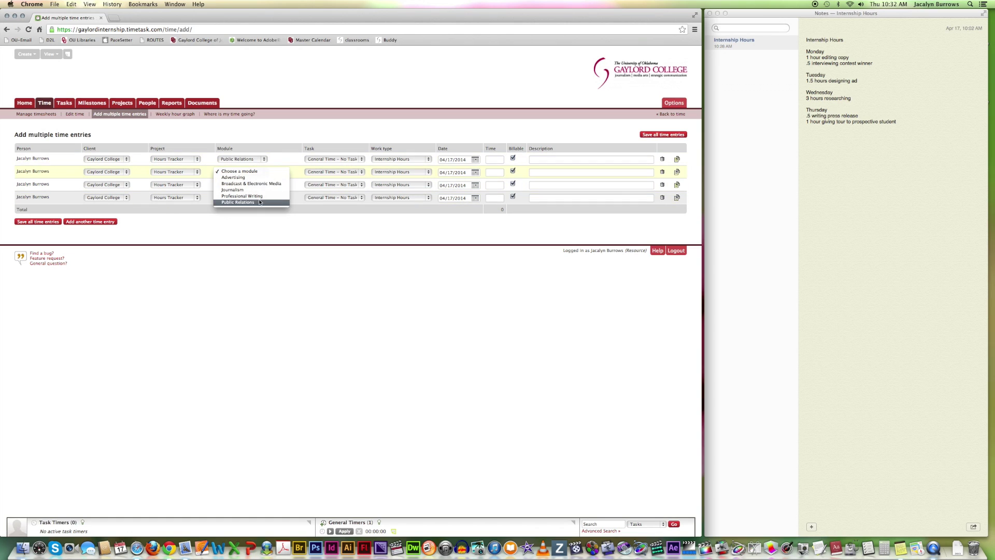
click(261, 202)
click(264, 185)
click(256, 215)
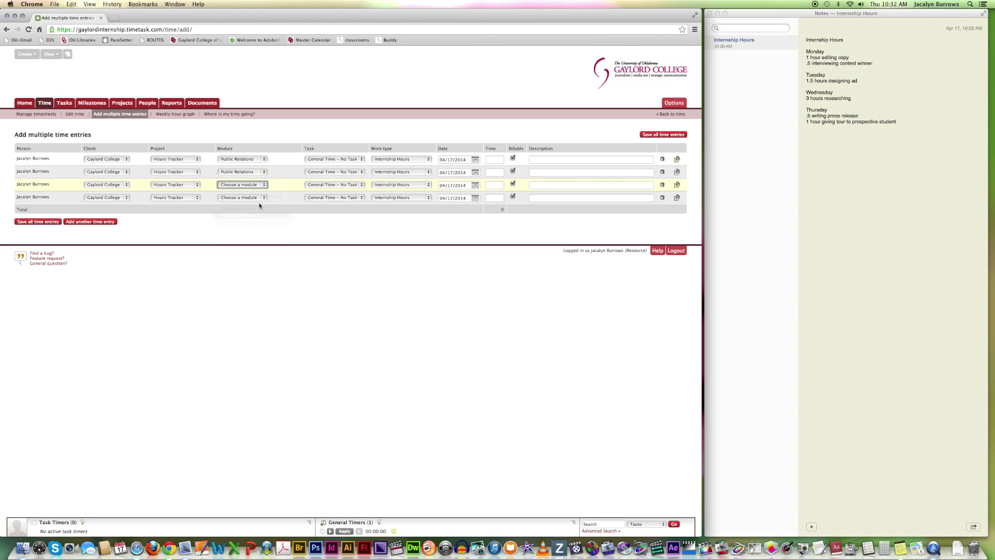
click(263, 198)
click(252, 228)
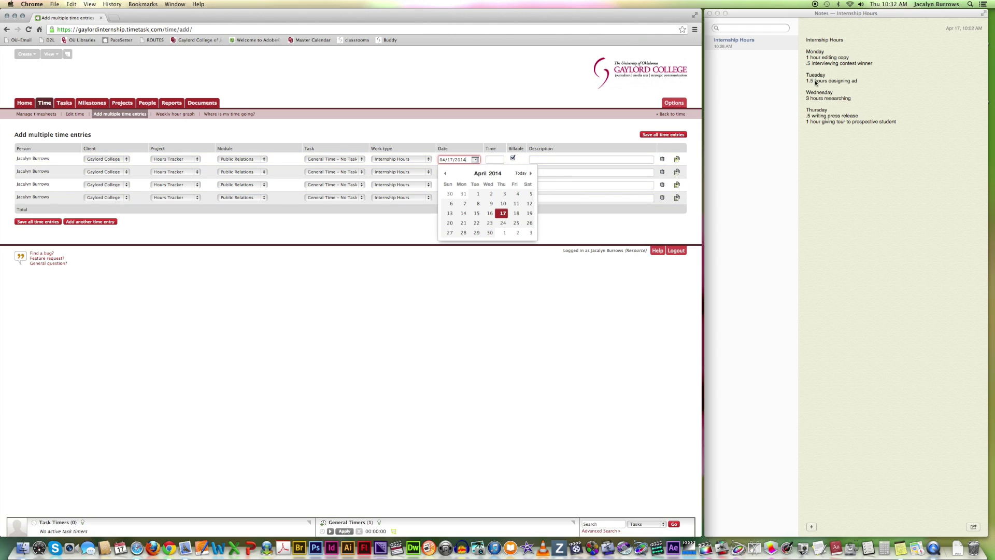
Date the four rows 04/15, 04/16, 04/17 and 04/17/2014
click(476, 213)
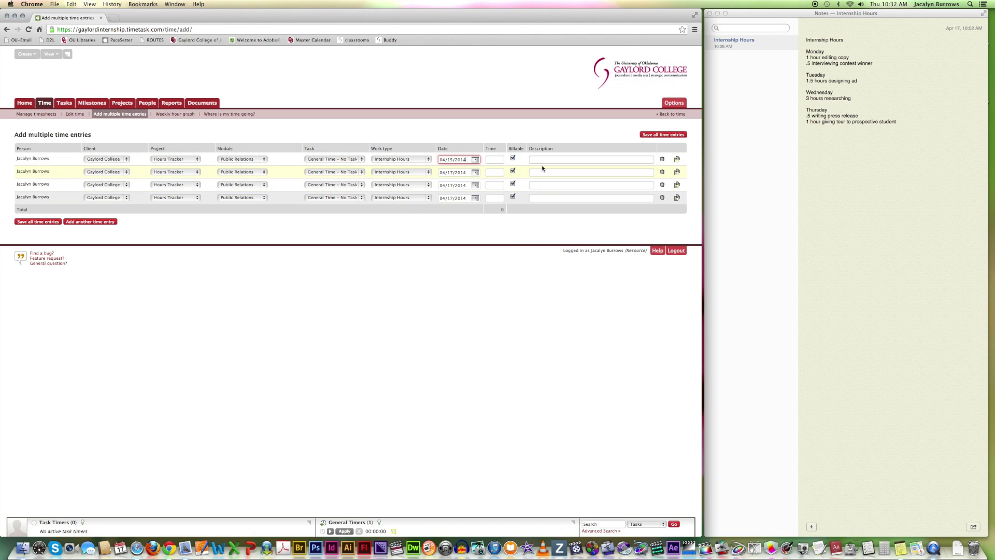
click(475, 173)
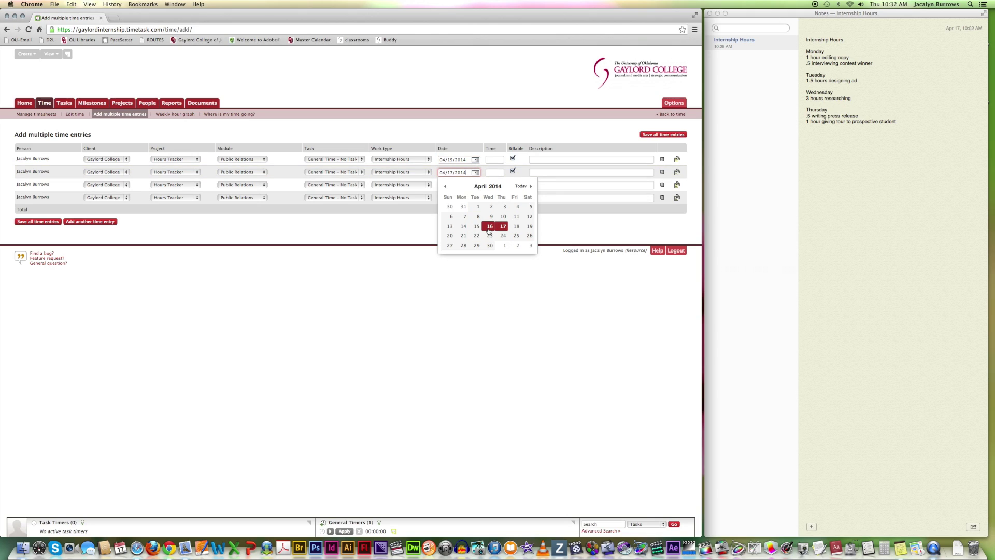
click(489, 227)
click(475, 185)
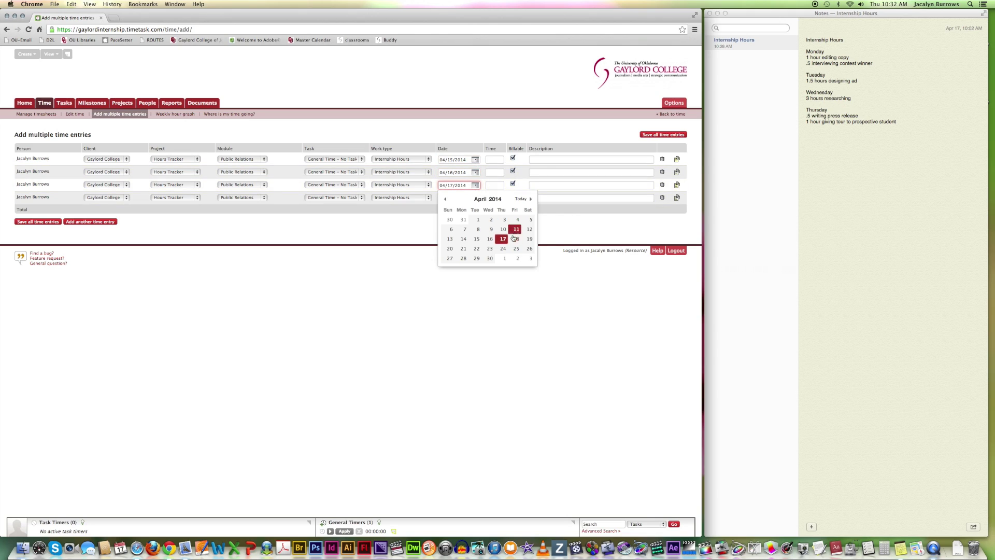
click(503, 239)
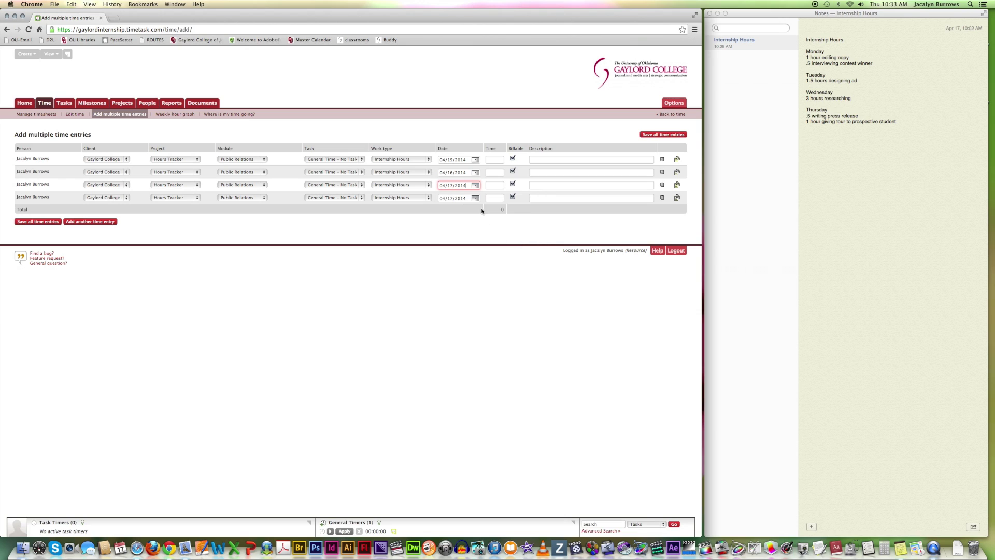
click(475, 198)
click(503, 252)
Enter 1.5, 3 and .5 hours in the first three rows
click(493, 160)
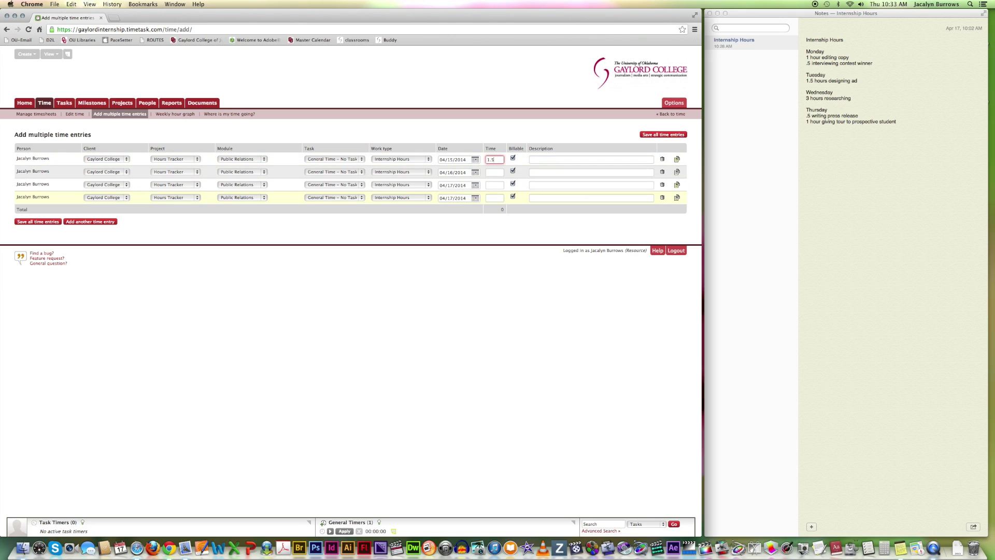
click(489, 173)
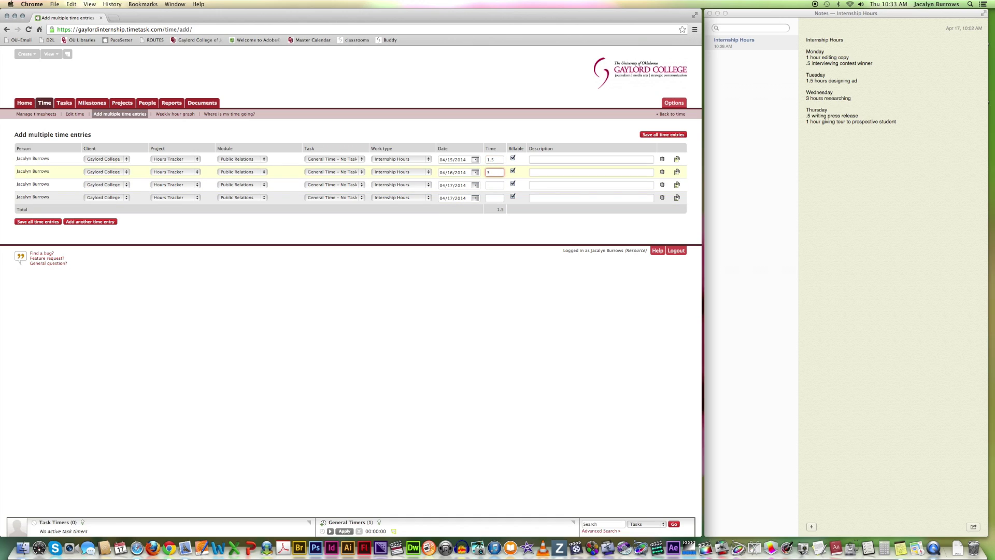
text(3)
click(494, 185)
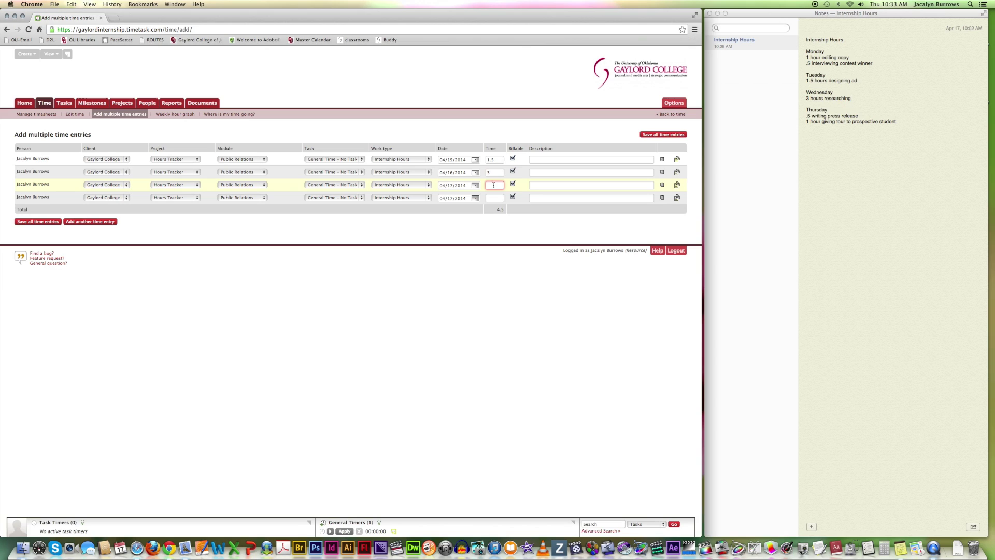
text(.5)
click(495, 198)
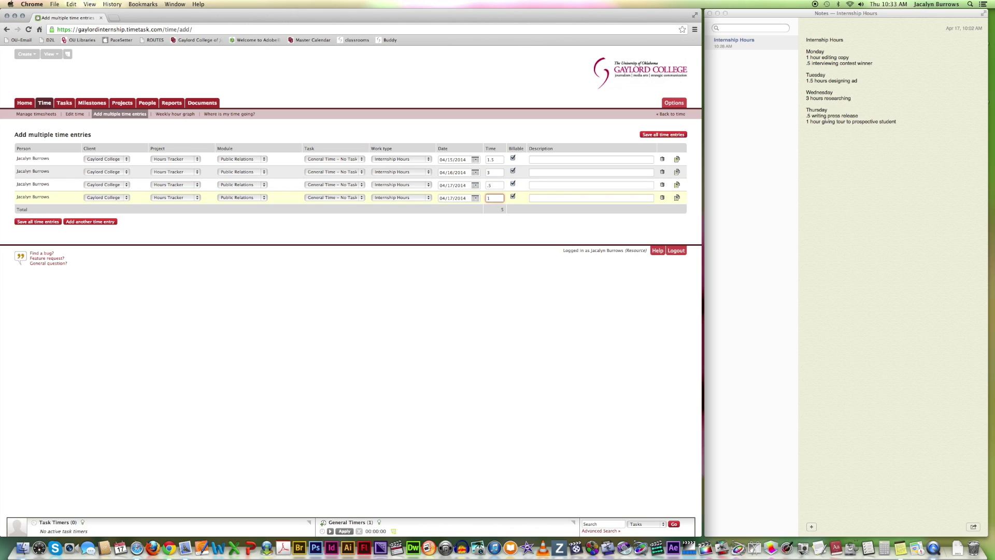
Give the fourth row 1 hour, then describe rows: designed ad, researched, wrote press release, gave tour
text(1)
click(541, 160)
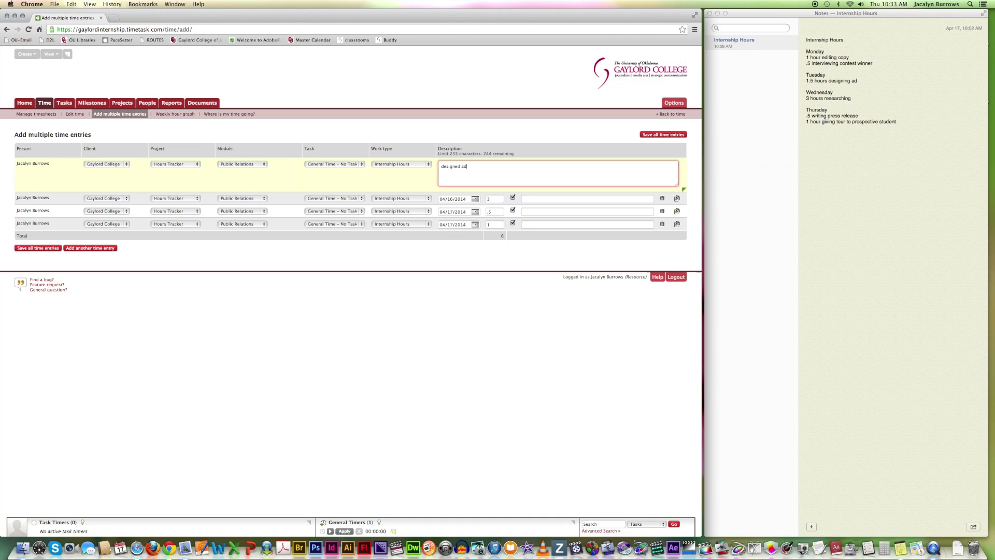
click(569, 199)
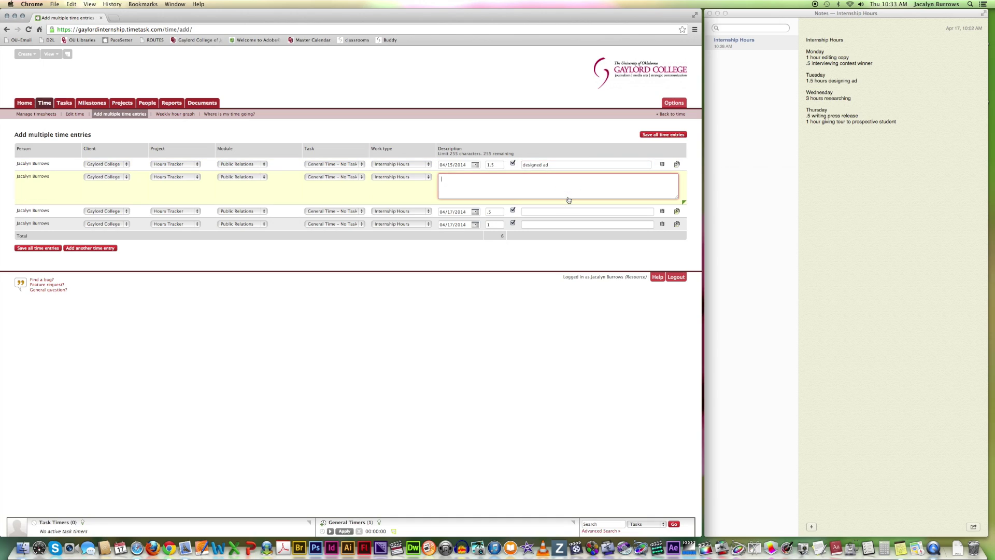
text(researched)
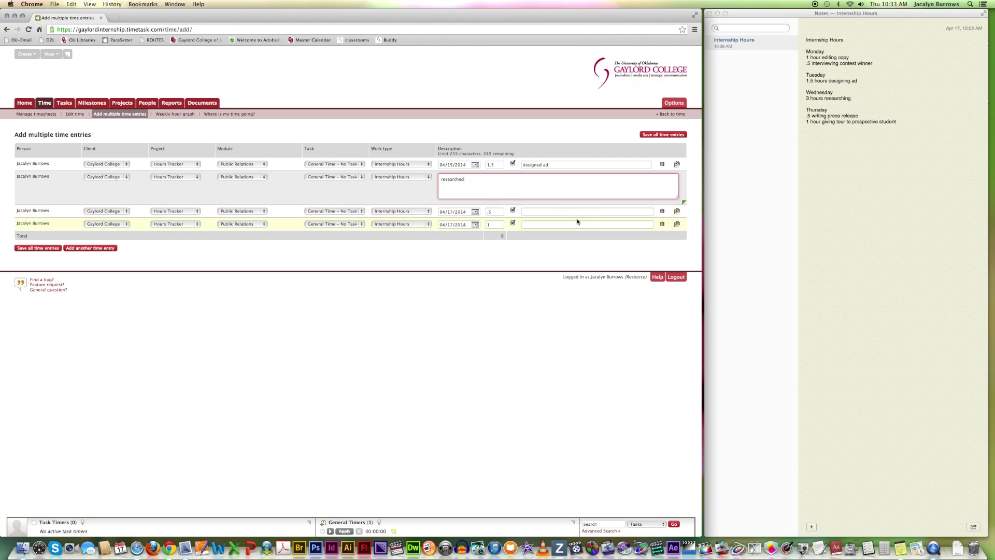
click(542, 212)
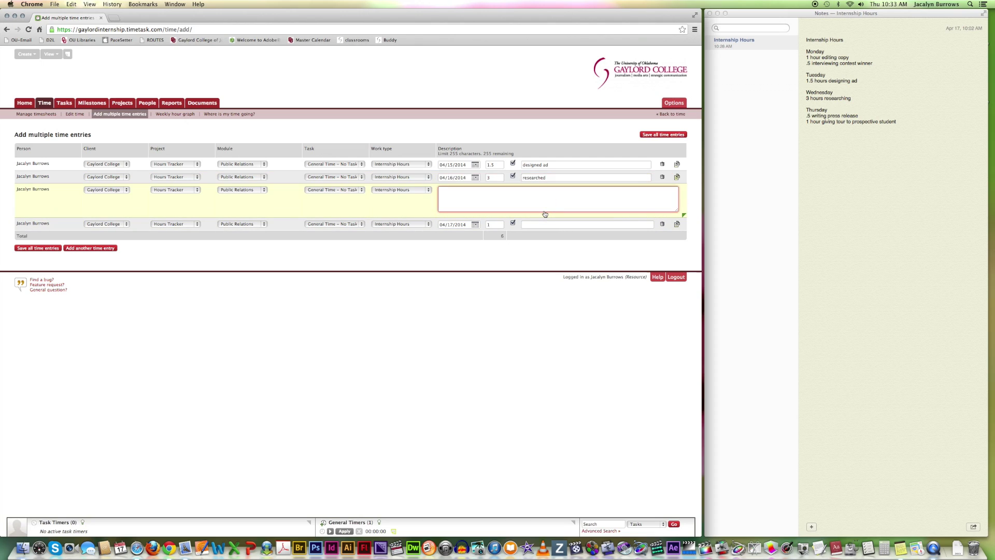
text(wrote press release)
click(588, 224)
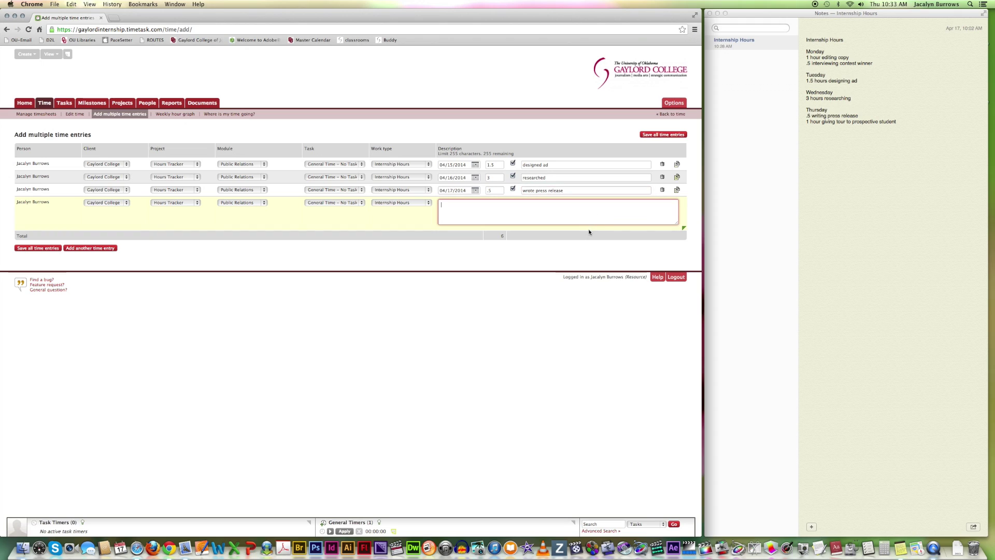
text(gave tour)
click(605, 246)
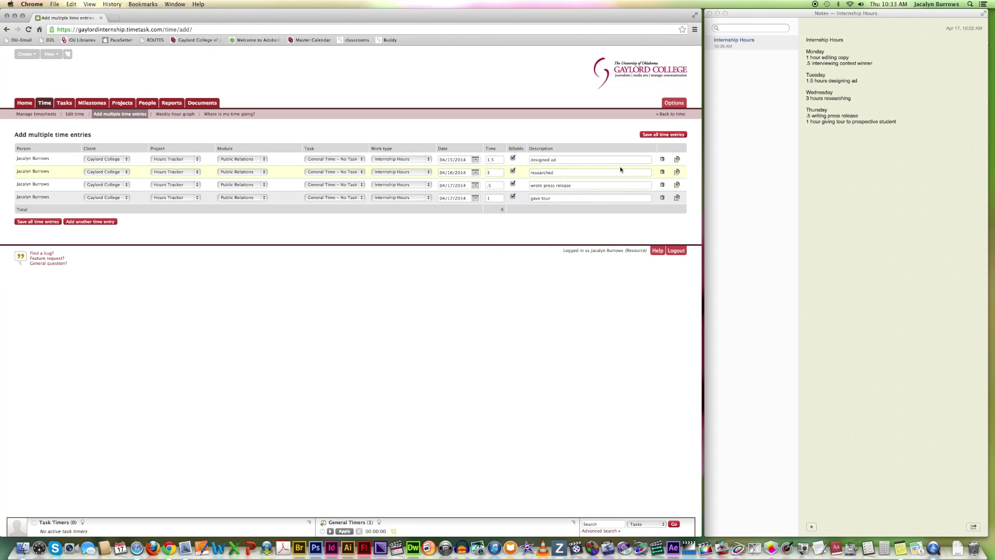
Save all four time entries and dismiss the saving confirmation
click(39, 222)
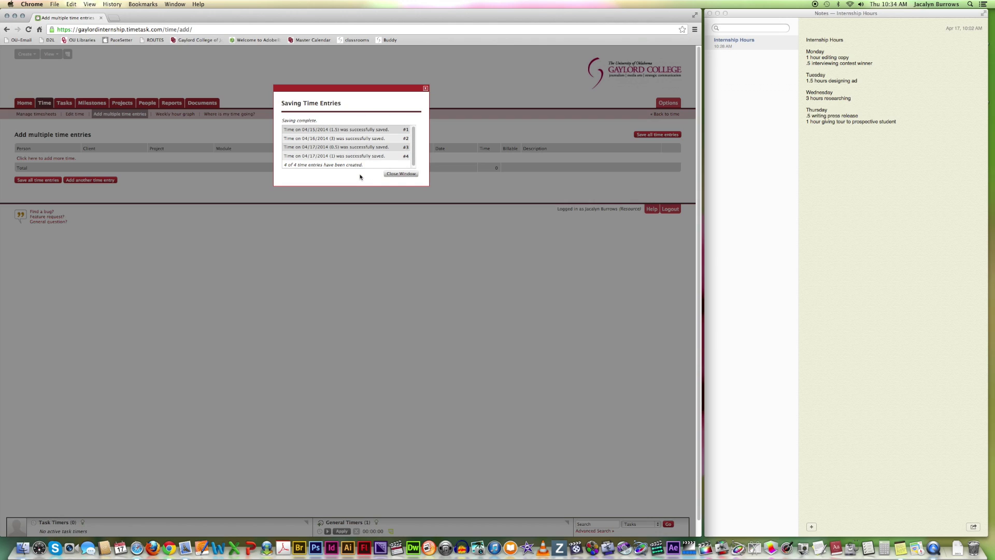
click(401, 174)
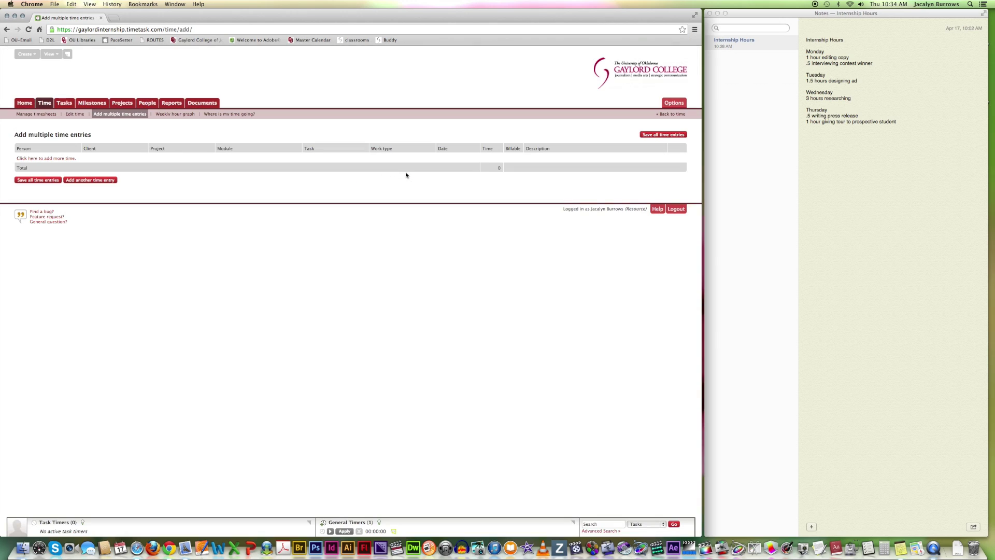
View the April 14, 2014 week's timesheet with its six 7.5-hour entries
click(31, 114)
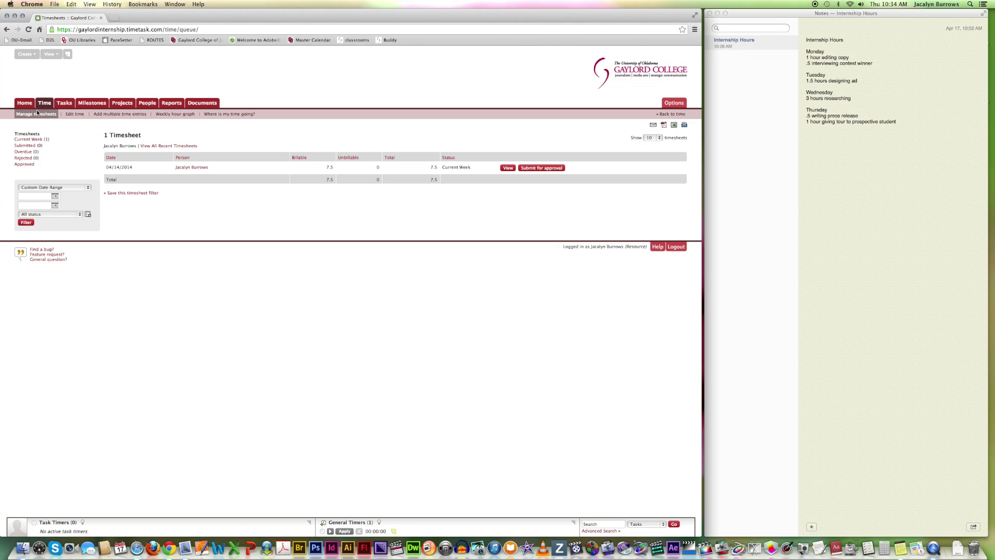
click(508, 168)
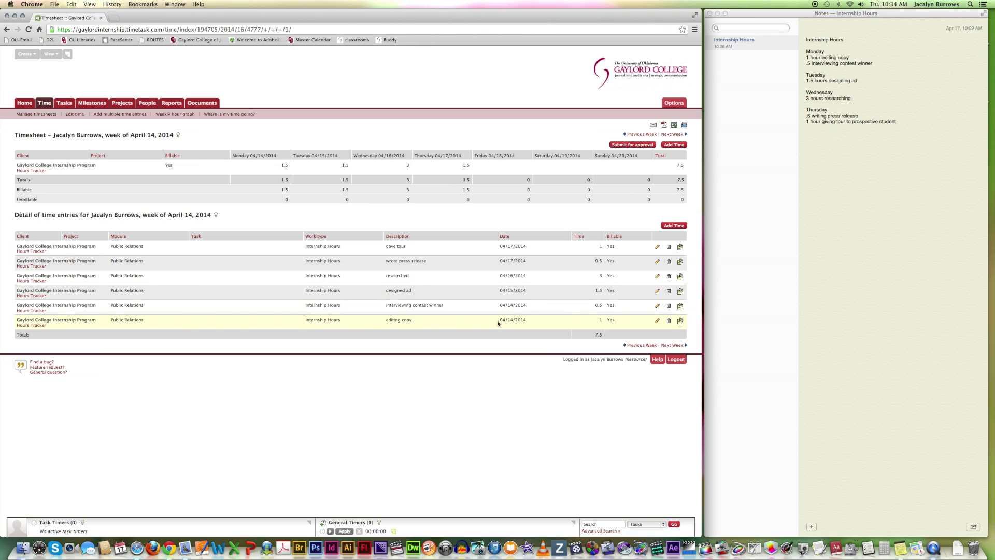
Change the 'editing copy' entry from 1 to 0.5 hours and save it
click(657, 321)
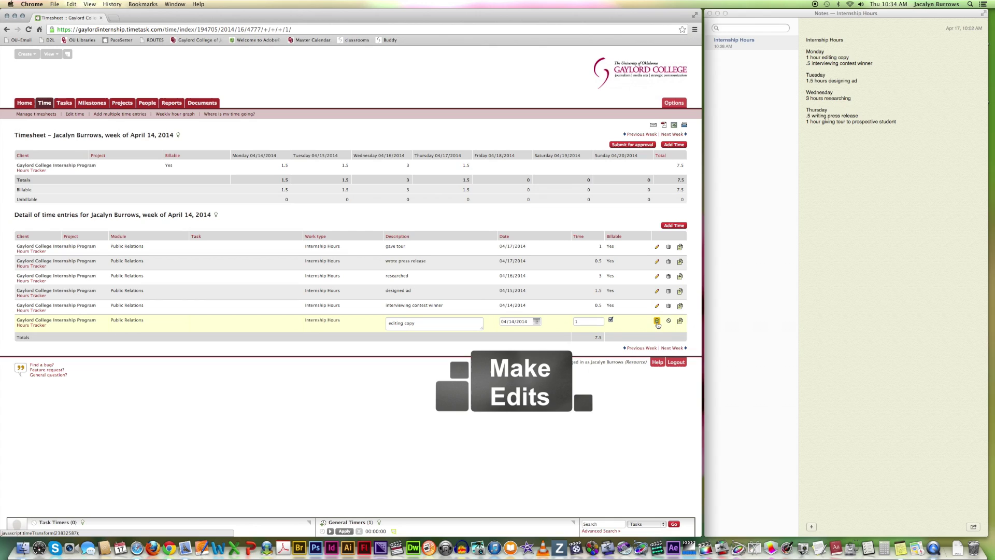
click(572, 321)
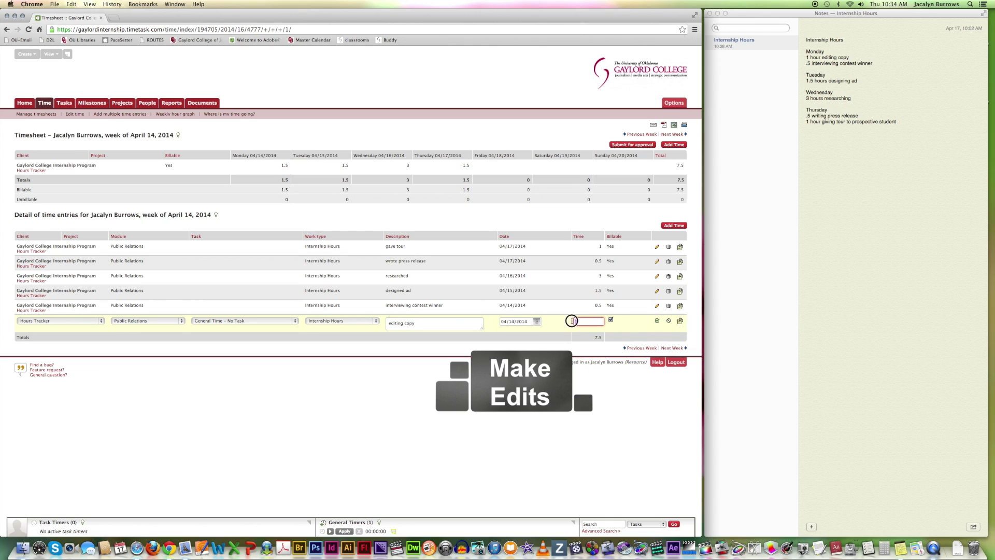
double_click(572, 321)
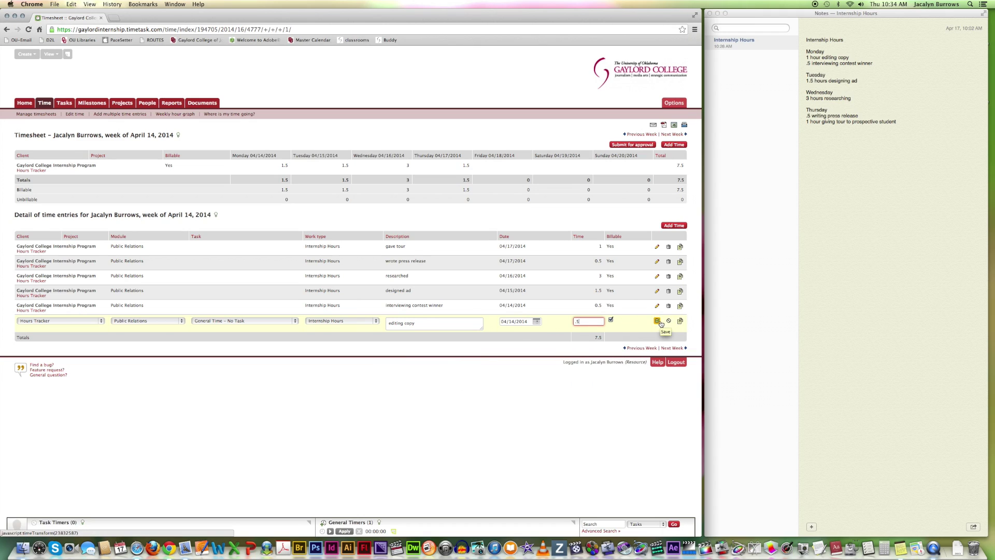
click(661, 324)
click(660, 324)
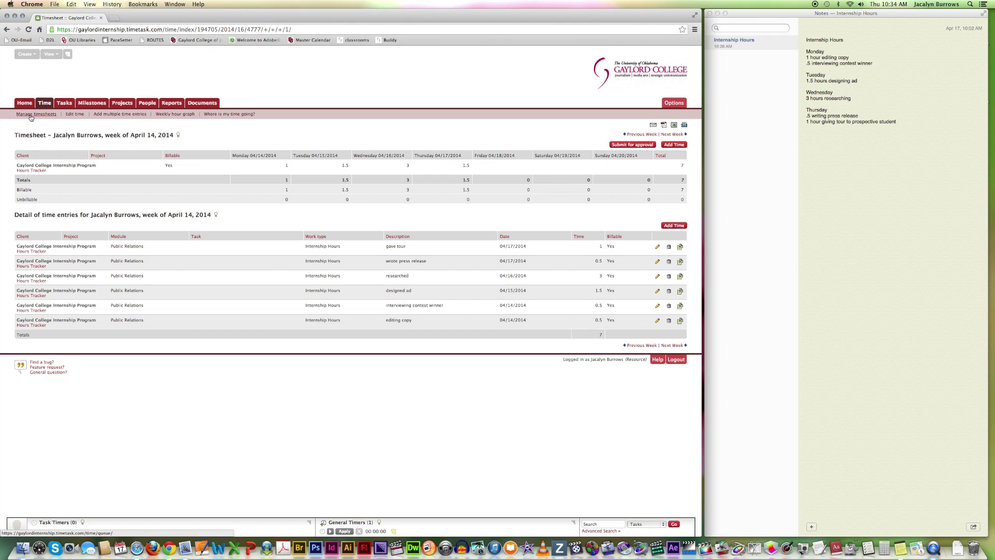
Show the weekly hour graph, check the previous week, and return to April 14's 7-hour chart
click(50, 103)
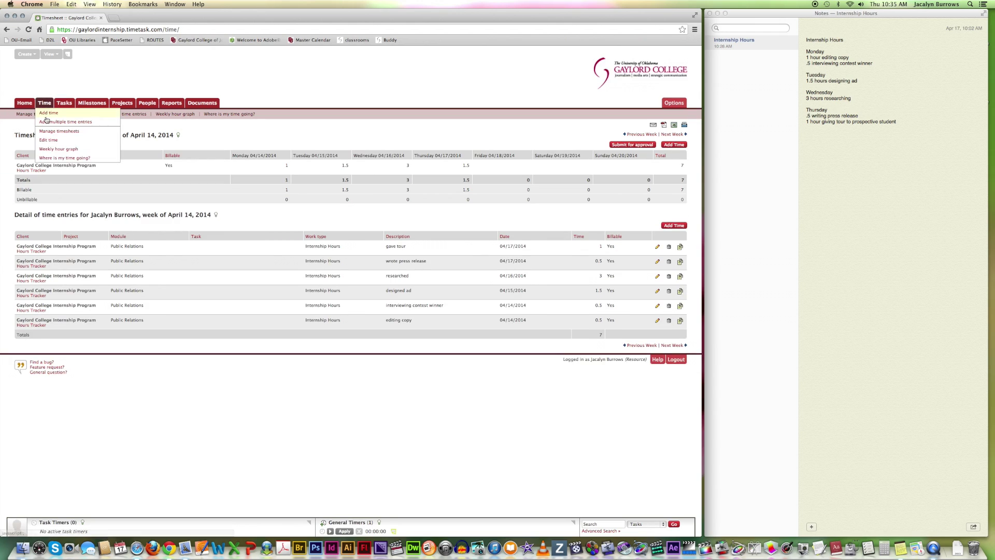
click(172, 118)
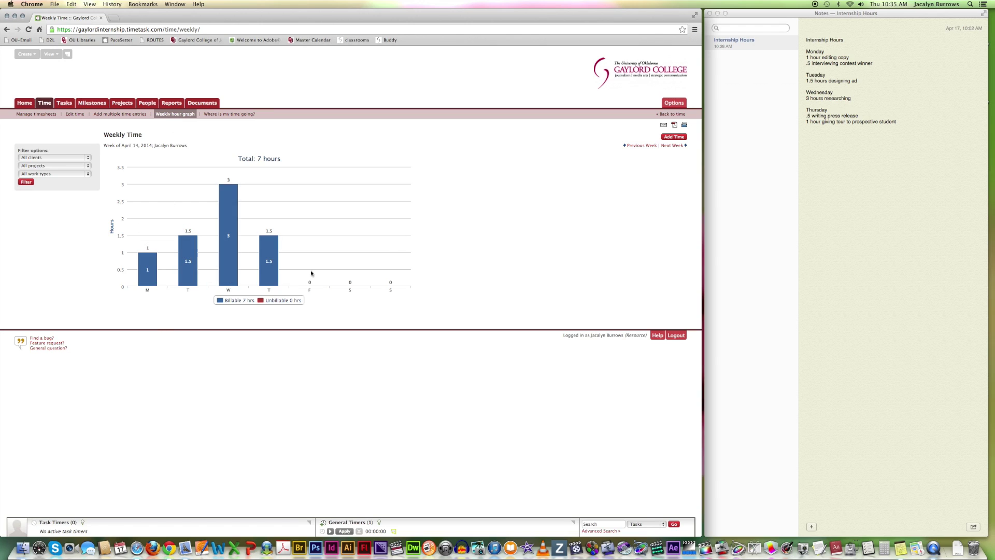
click(642, 145)
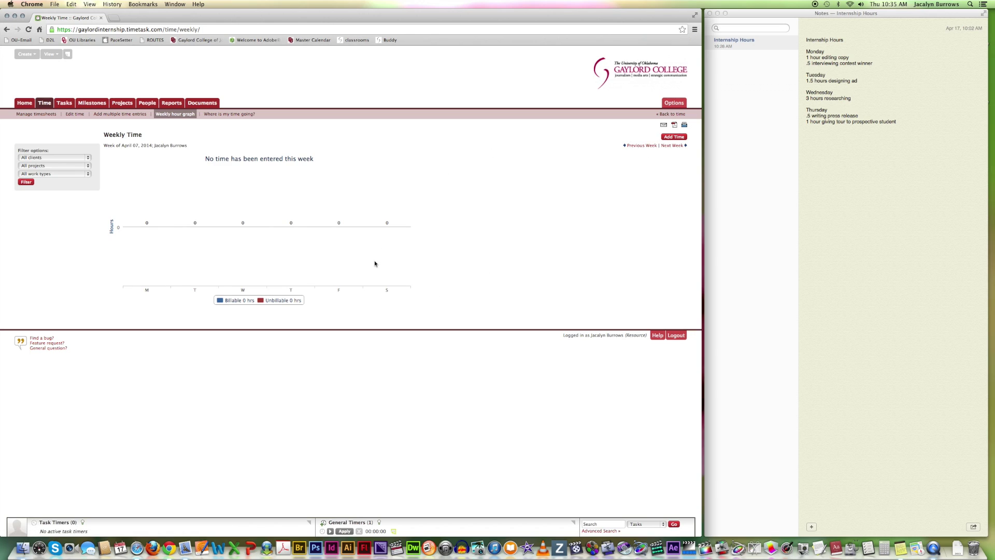
click(672, 146)
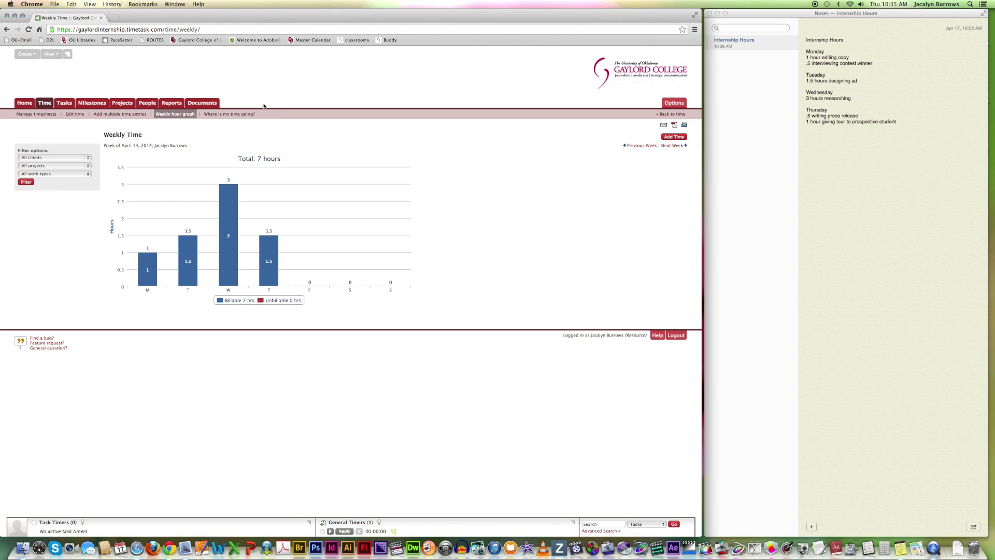
View the 04/14–04/20/2014 pie chart: Hours Tracker holds all 7 hours (100%)
click(223, 115)
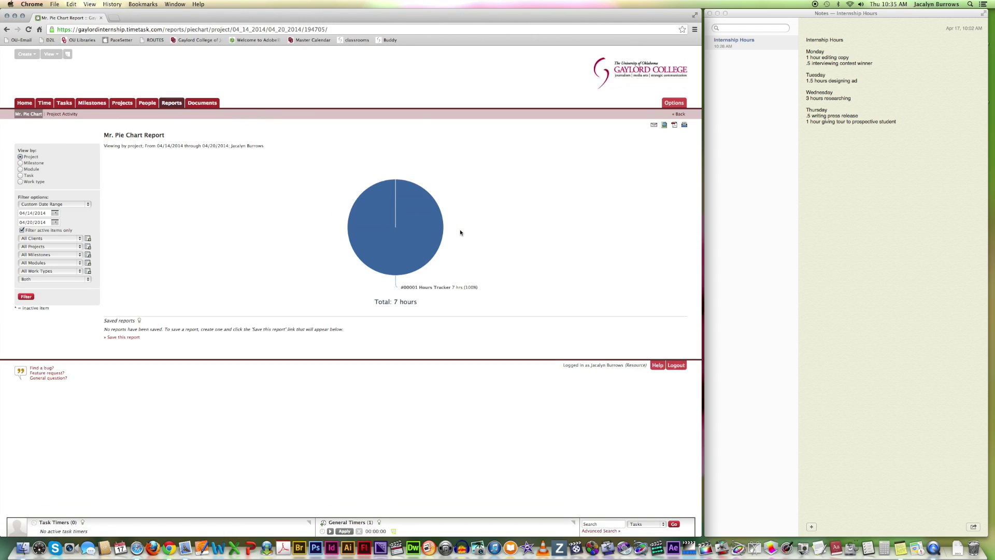
mouse_move(416, 196)
mouse_move(394, 272)
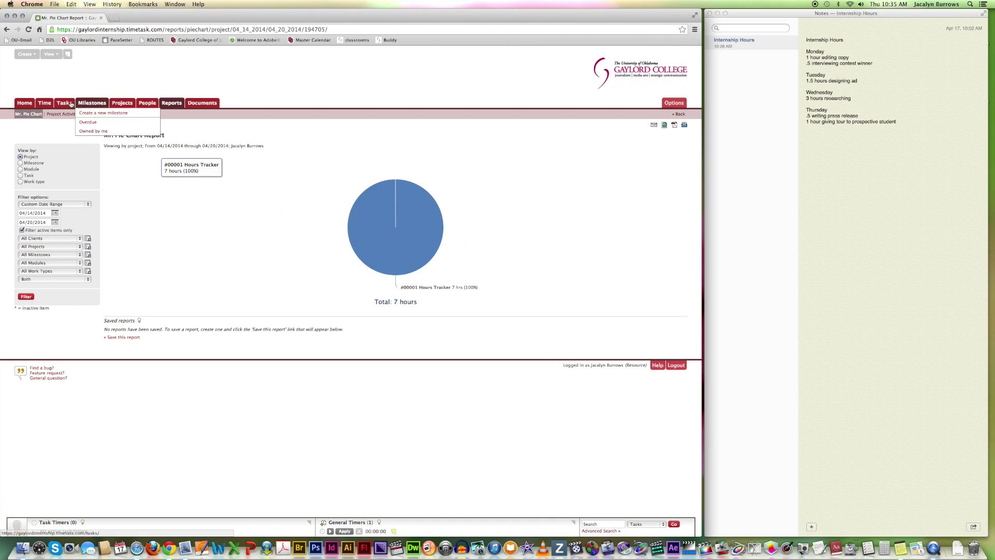
Review the week's chart on the Home dashboard, then log out of TimeTask
click(25, 103)
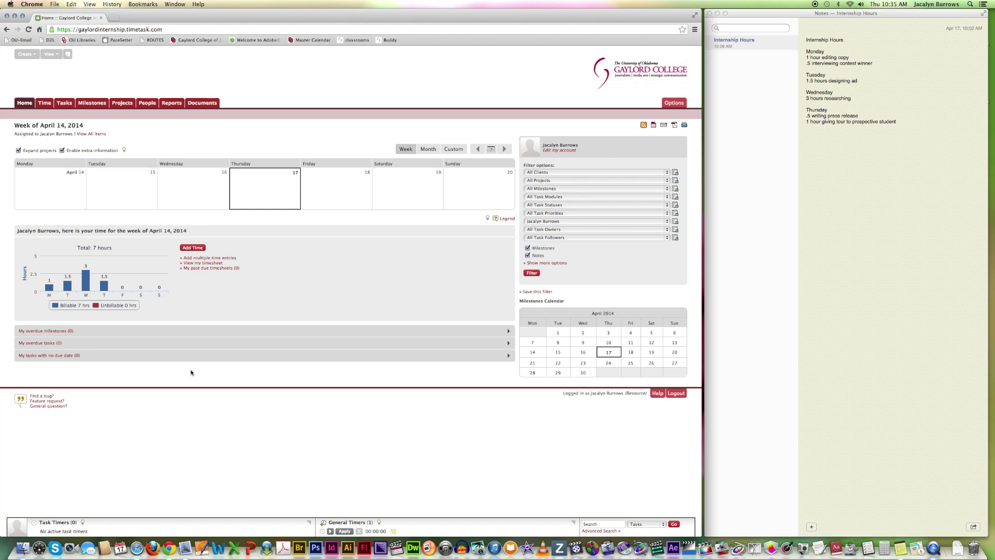
mouse_move(54, 290)
mouse_move(106, 297)
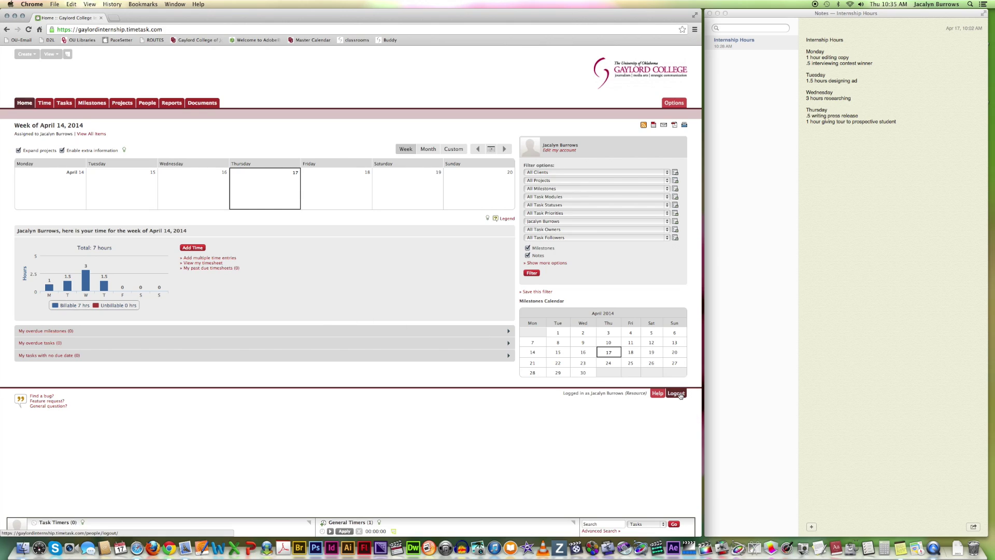
click(677, 393)
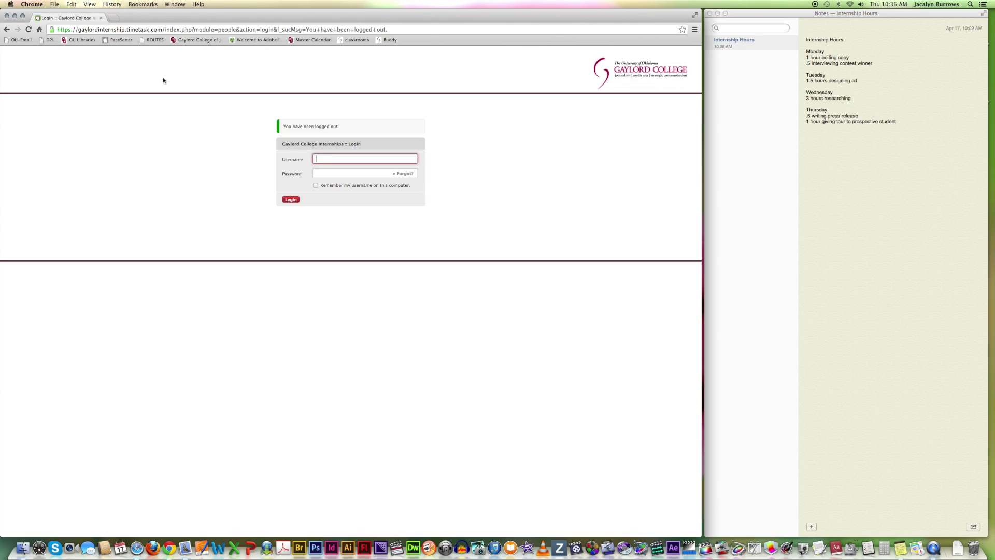